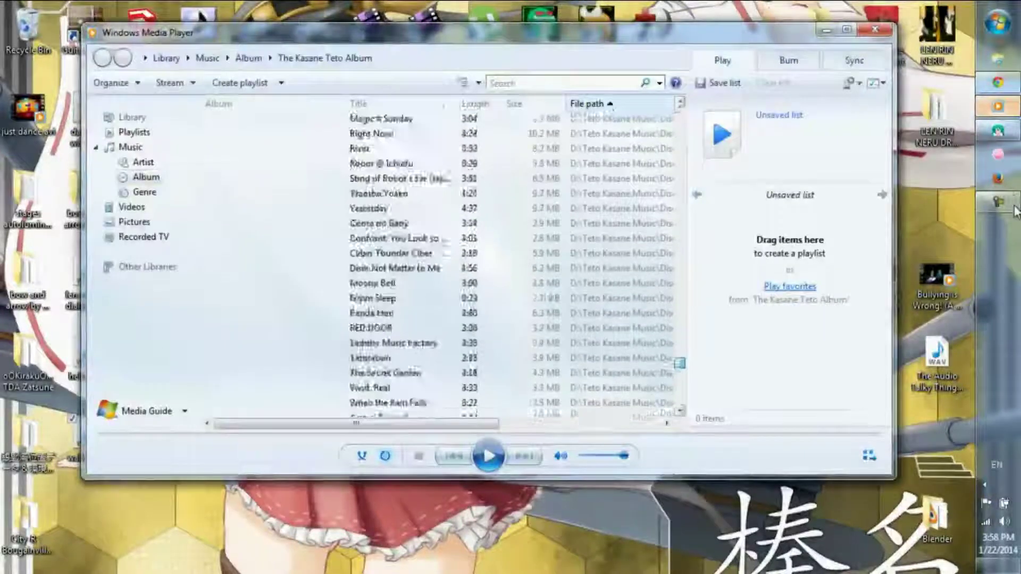
Bring the MikuMikuDance Dell and Haku project in front of Windows Media Player
{"action": "left_click", "coordinate": [999, 84]}
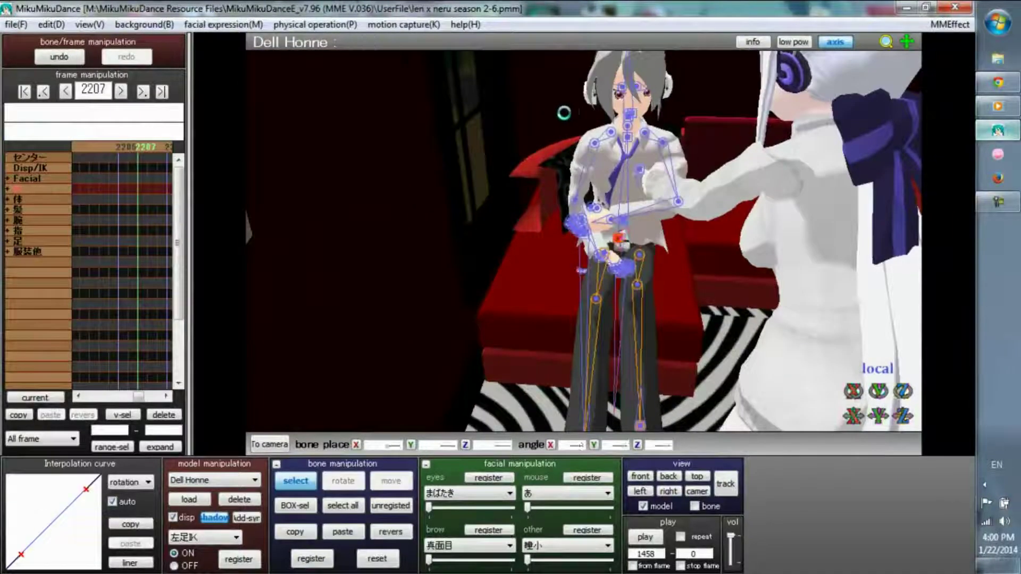
Select Dell Honne's neck bone to turn his head for the close-up
{"action": "left_click", "coordinate": [627, 116]}
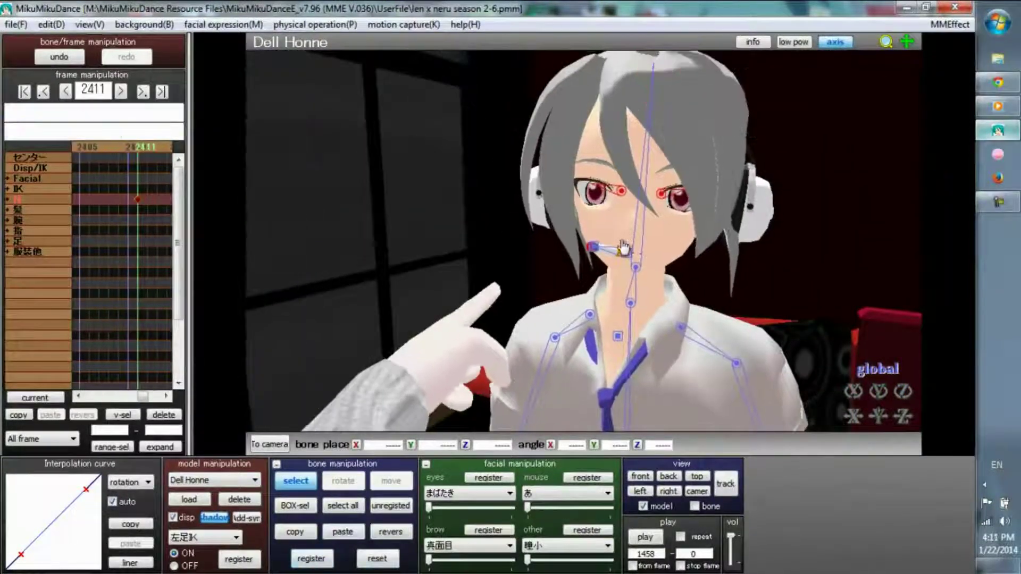
Step back a few frames in the timeline before posing Haku
{"action": "key", "text": "Left"}
{"action": "key", "text": "Left"}
{"action": "key", "text": "Left"}
{"action": "key", "text": "Left"}
{"action": "key", "text": "Left"}
{"action": "key", "text": "Left"}
{"action": "key", "text": "Left"}
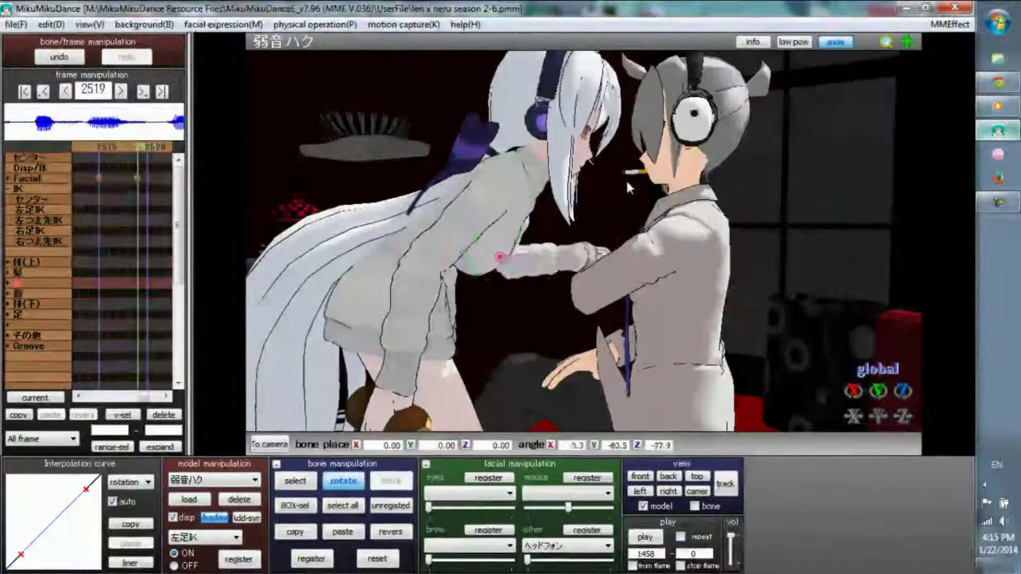
Begin rotating Haku's arm bone with the X rotate shortcut
{"action": "key", "text": "x"}
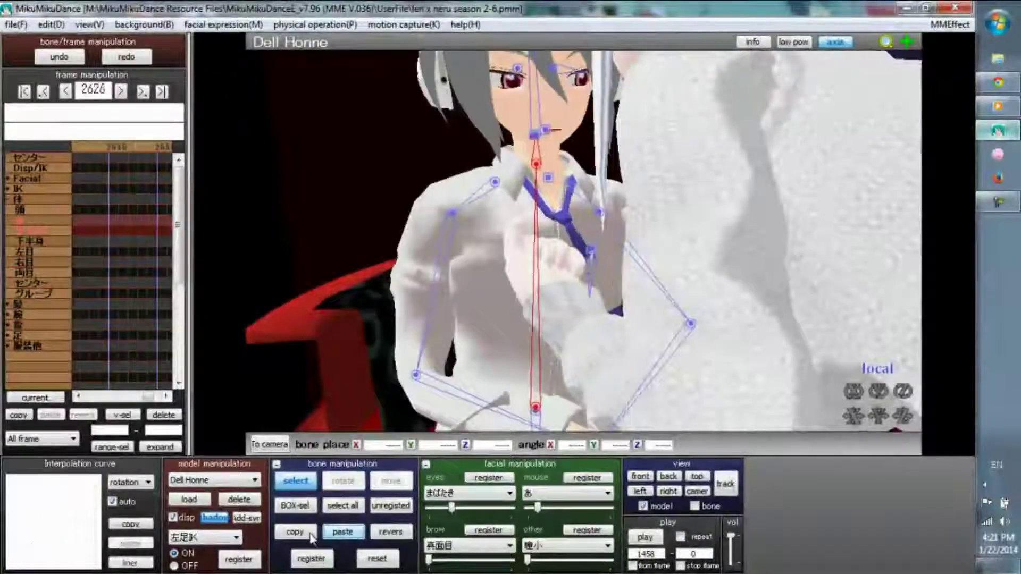
Register Dell's current pose as a keyframe
{"action": "left_click", "coordinate": [320, 559]}
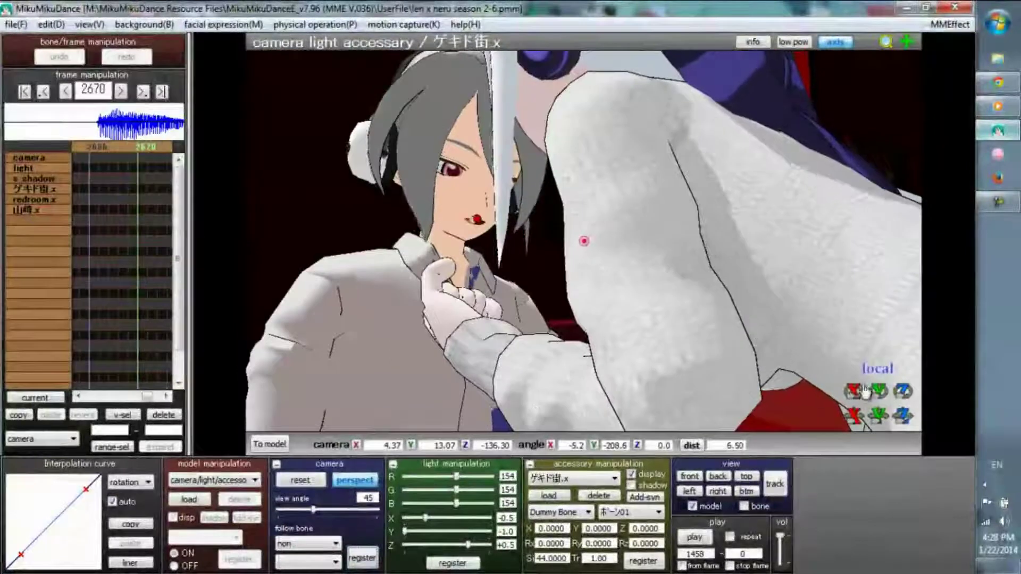
Preview the collar-grab shot, stop playback, and pick Dell Honne as the model to edit
{"action": "key", "text": "p"}
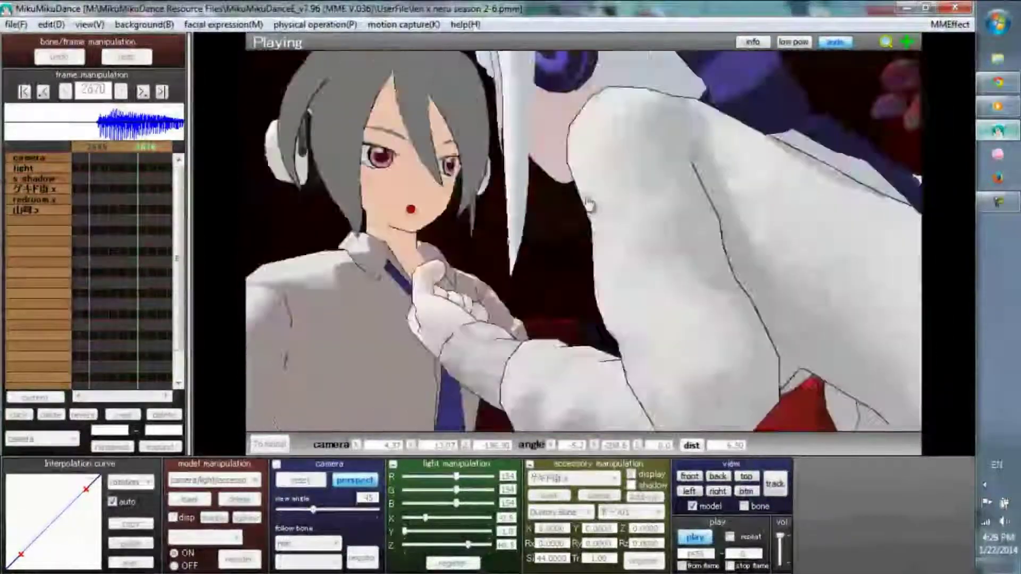
{"action": "key", "text": "p"}
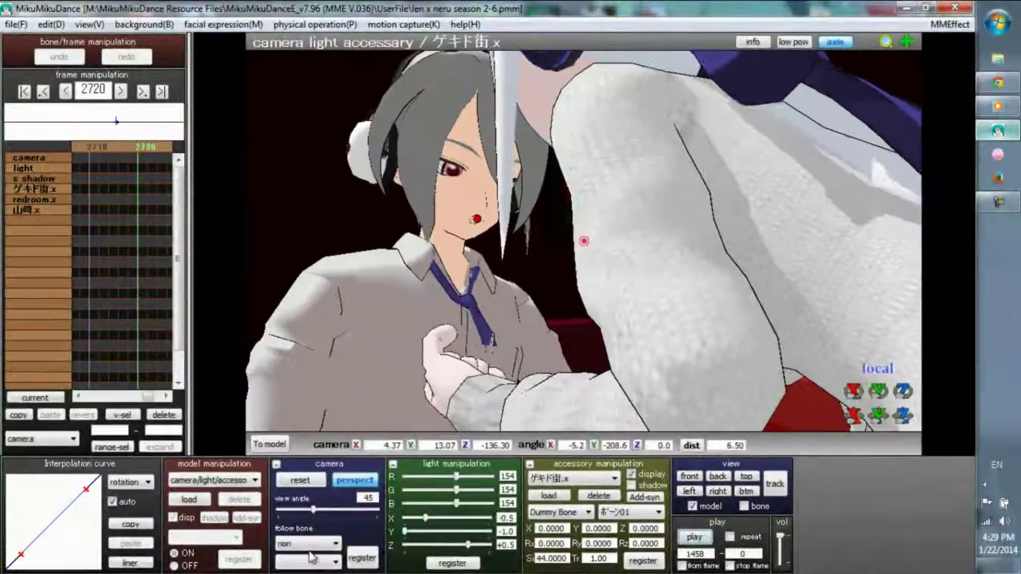
{"action": "left_click", "coordinate": [214, 480]}
{"action": "right_click_drag", "start_coordinate": [558, 320], "coordinate": [878, 447]}
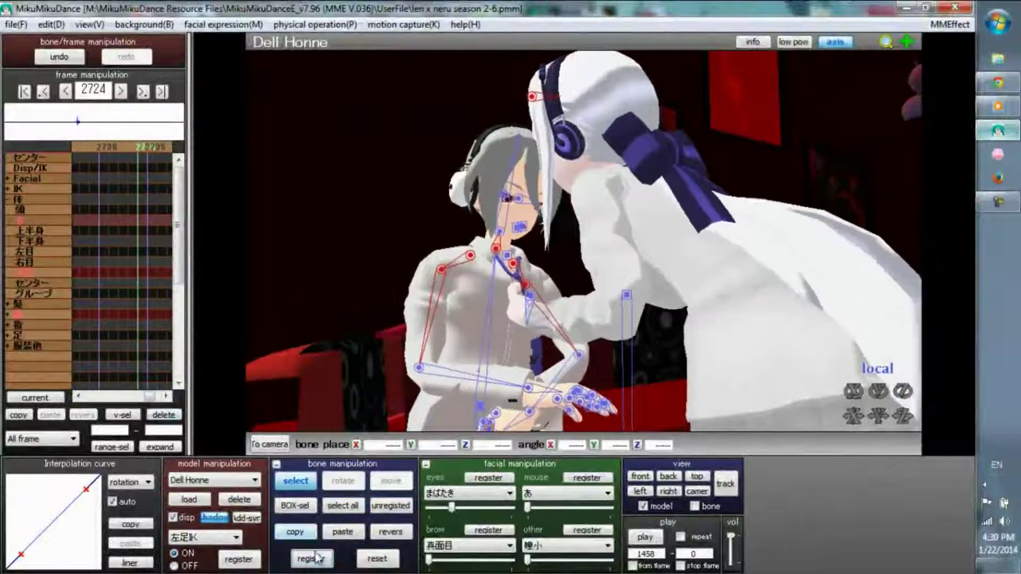
Select Dell's upper body bone, then his neck bone a couple of frames later
{"action": "left_click", "coordinate": [498, 256]}
{"action": "key", "text": "Right"}
{"action": "key", "text": "Right"}
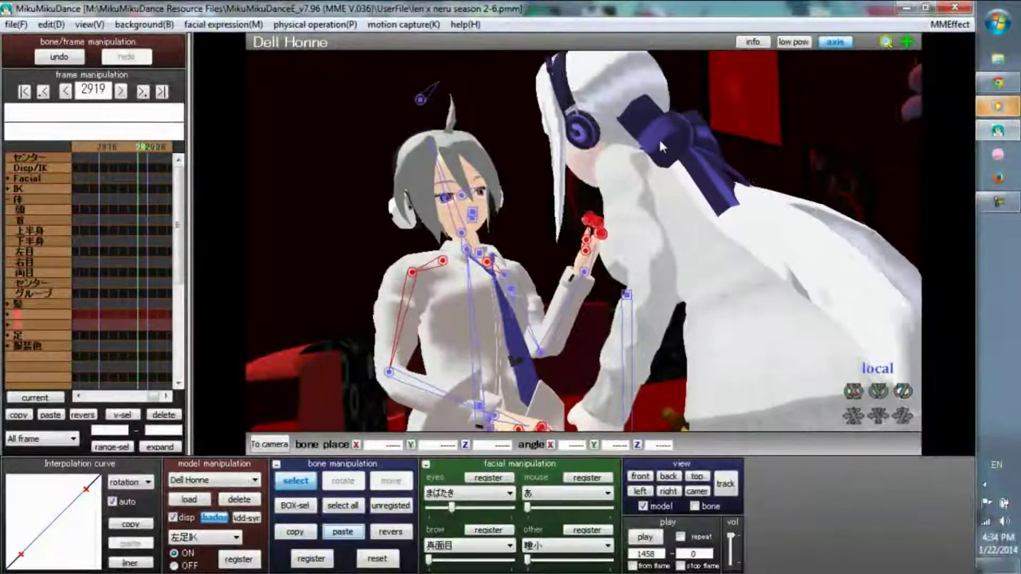
{"action": "left_click", "coordinate": [462, 250]}
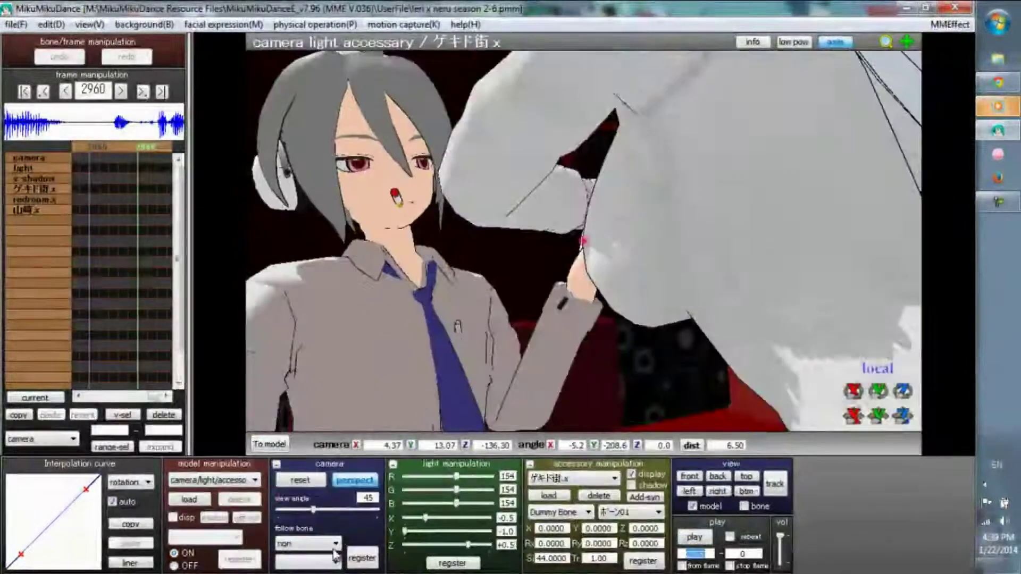
Play back the animation, then switch editing to Haku's model (弱音ハク)
{"action": "key", "text": "p"}
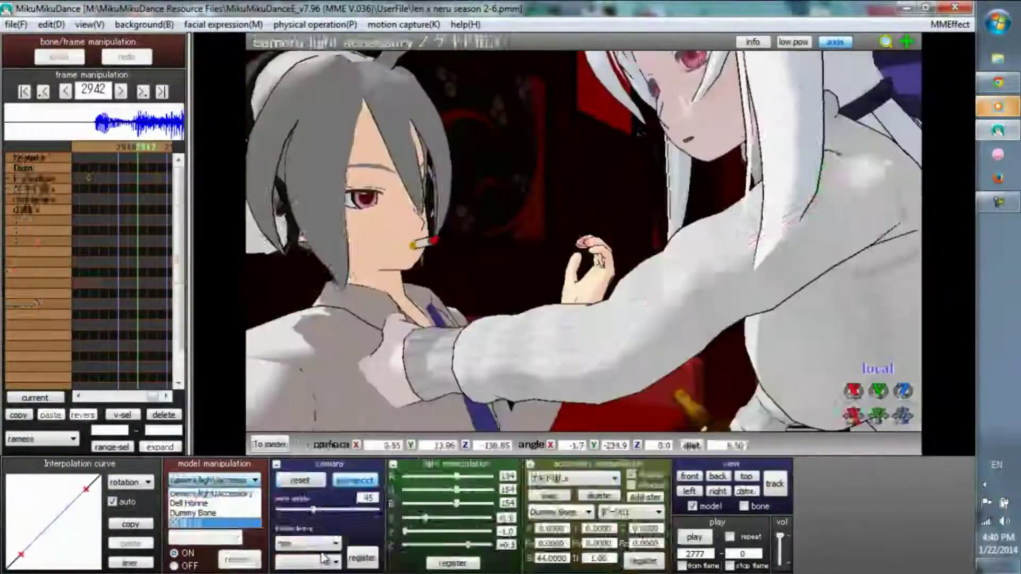
{"action": "left_click", "coordinate": [207, 493]}
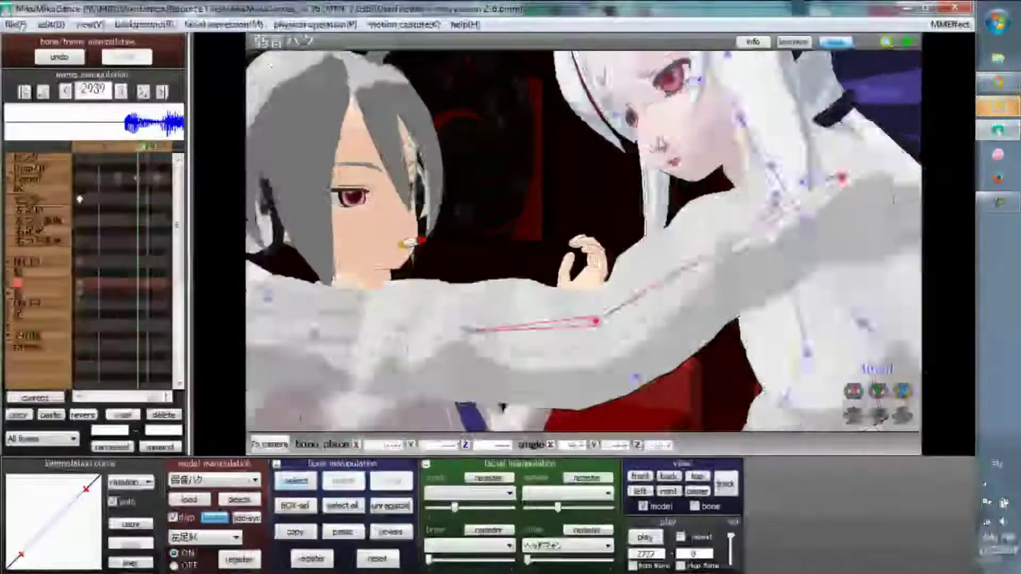